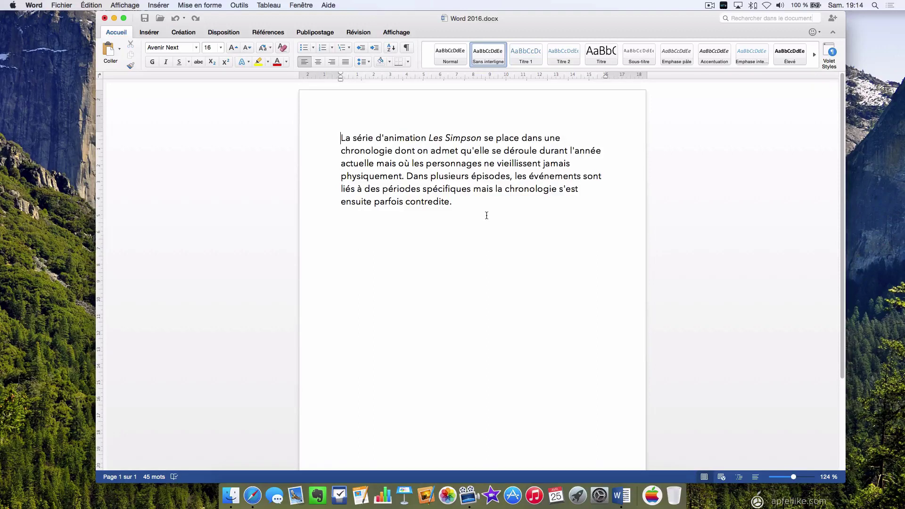
Add the lines "Grande partie 1", "Sous partie 1" and "Sous partie 2" above the Simpson paragraph, separated by blank lines
key(Return)
key(Return)
key(Up)
key(Up)
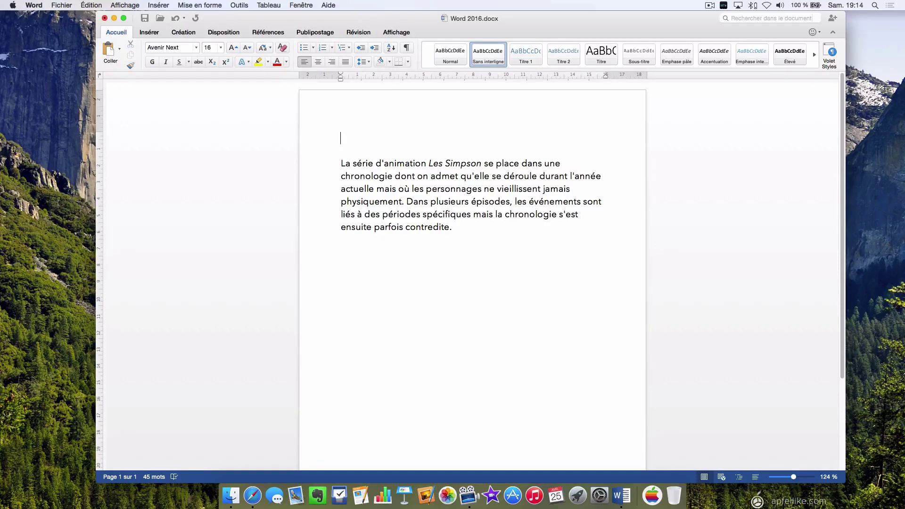
text(Grande partie 1)
key(Return)
key(Return)
text(Sous pa)
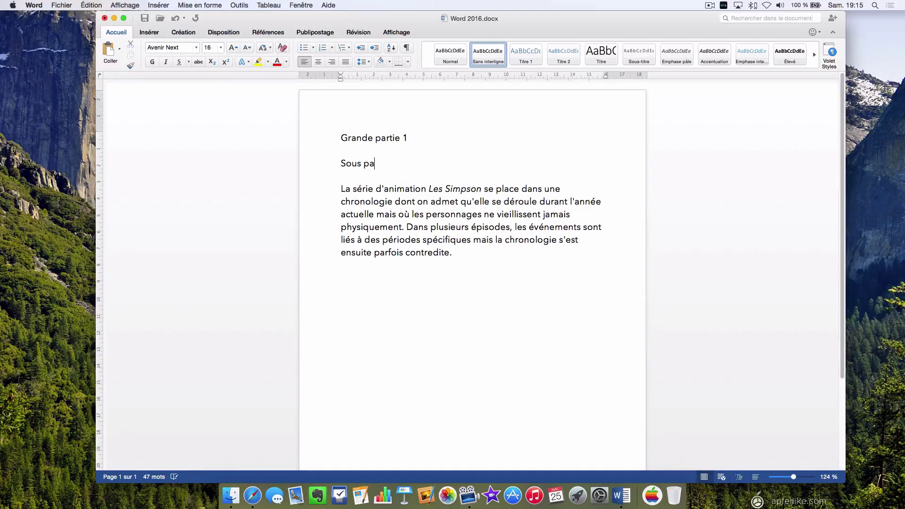
text(rtie 1)
key(Return)
key(Return)
text(Sous partie 2)
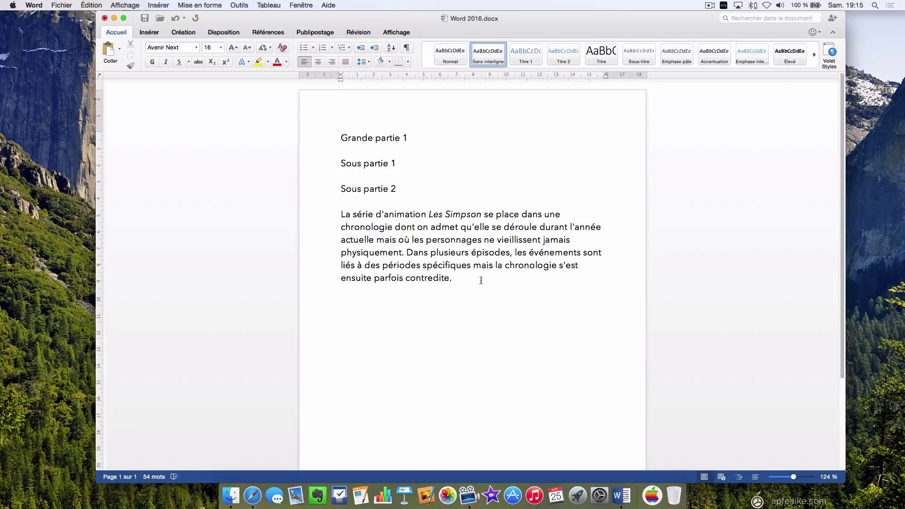
Add the lines "Grande partie 2", "Sous partie 1" and "Sous partie 2" below the Simpson paragraph, separated by blank lines
text(Grande partie 2 Sous pa)
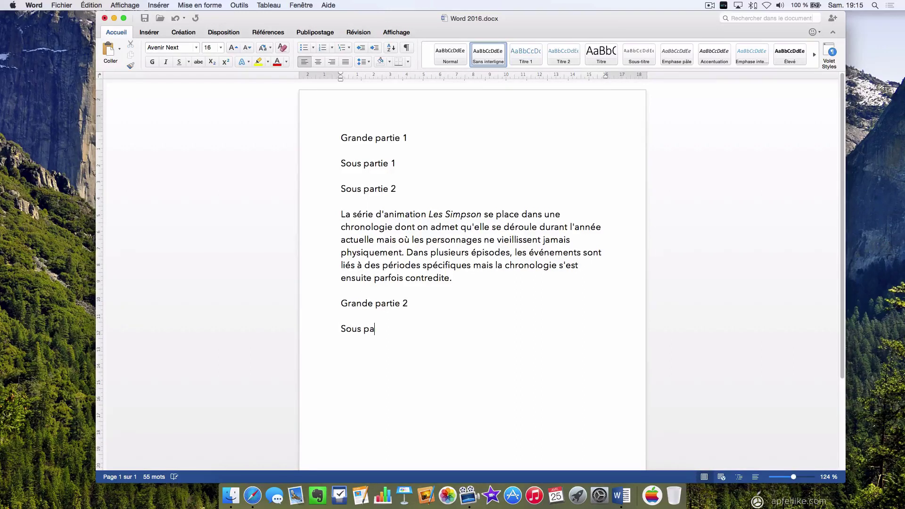
text(rtie 1)
key(Return)
text(Sous partie 2)
Insert the filler text "Erough rugh reuhg urhg oriuhg ioureh" under the first "Sous partie 1" line
key(Return)
key(Return)
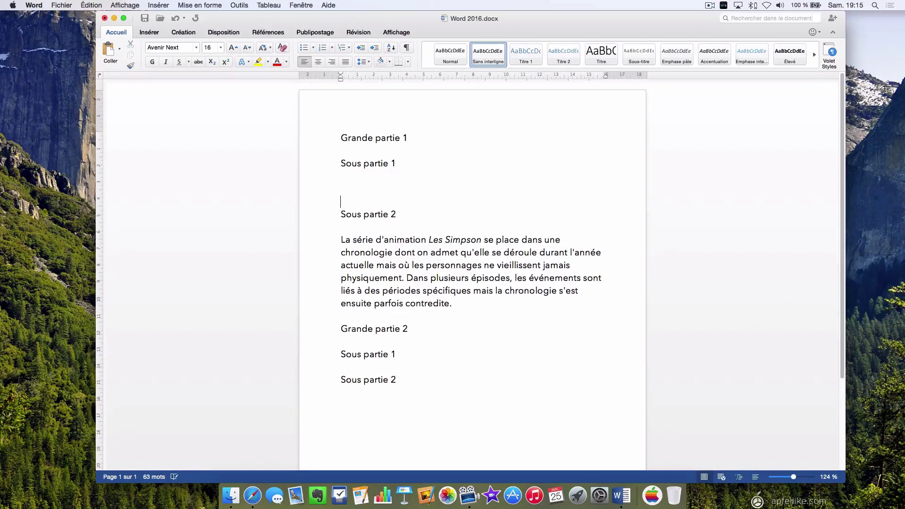
text(Erough rugh reuhg)
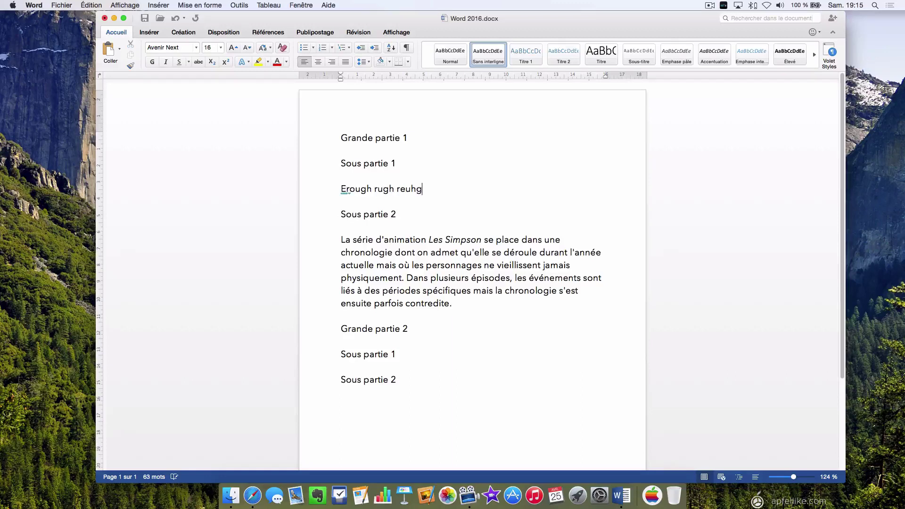
text( urhg oriuhg ioureh)
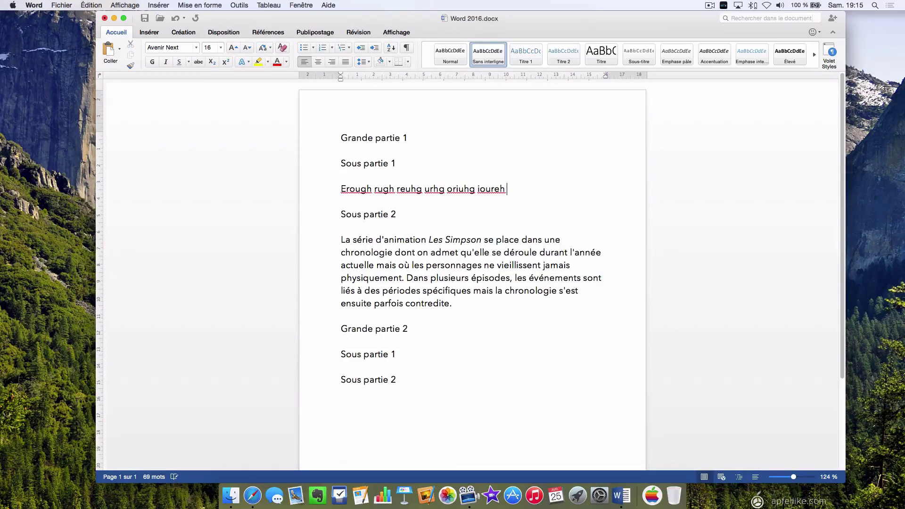
Make room above "Grande partie 1" and insert an automatic table of contents in the Classique style there
click(466, 305)
key(Return)
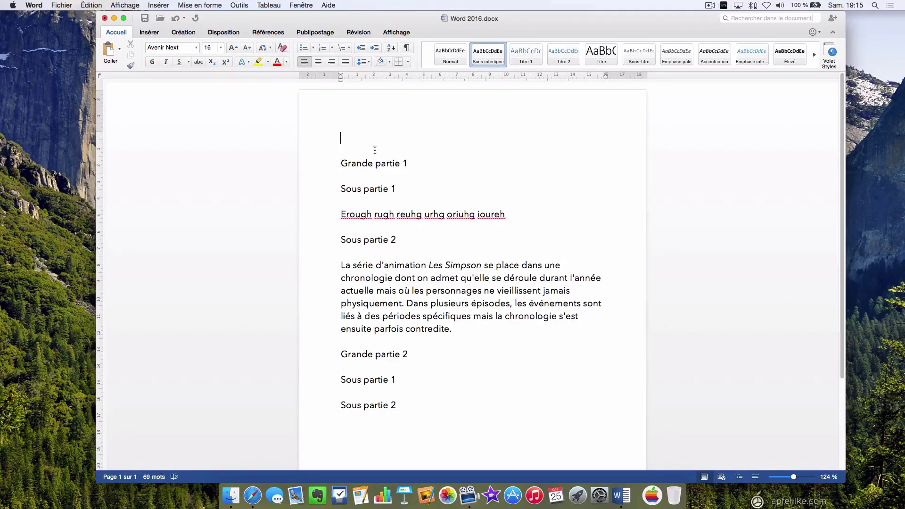
click(226, 32)
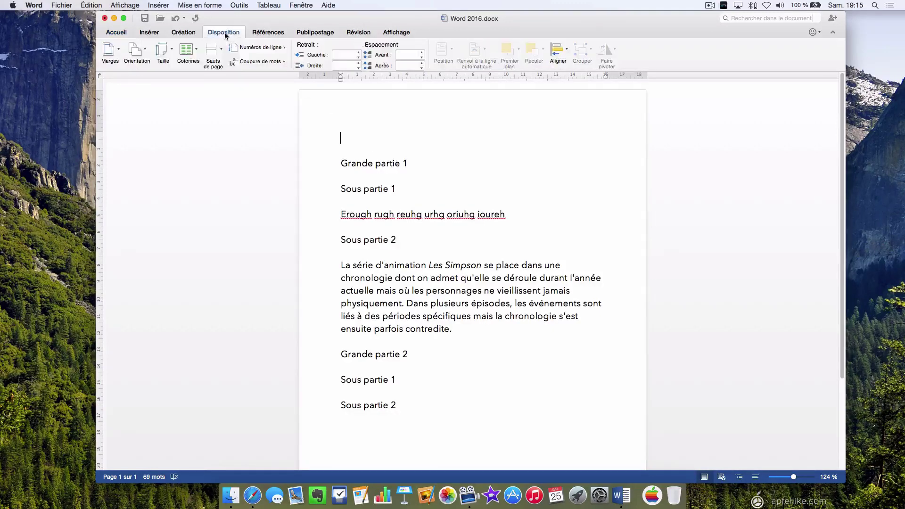
click(255, 33)
click(109, 51)
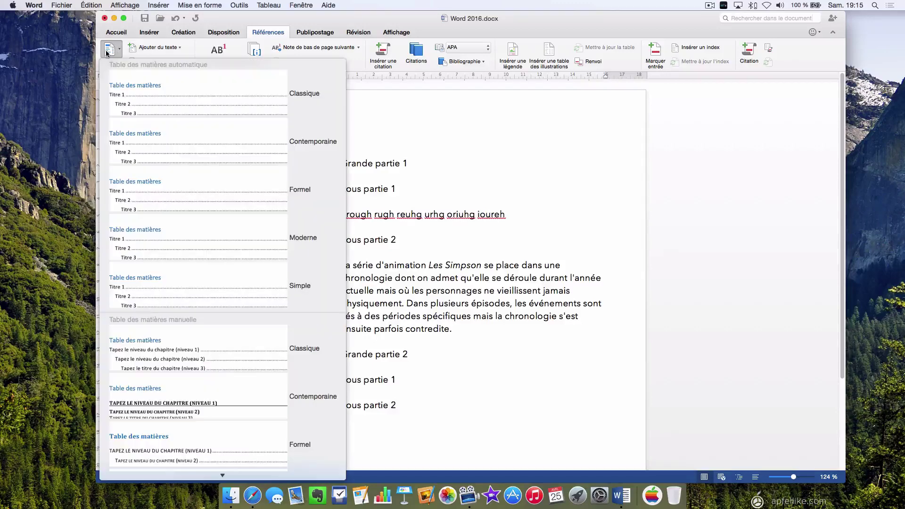
click(139, 104)
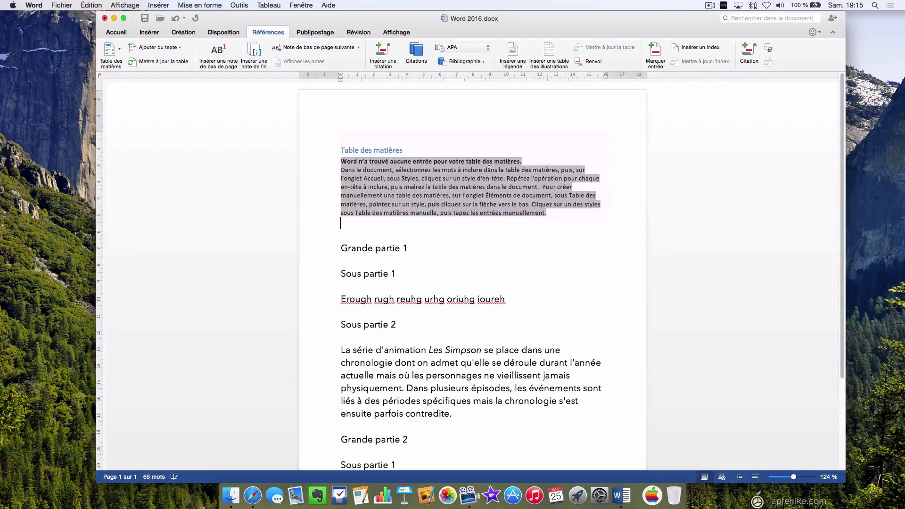
Examine which lines below the table of contents are main headings, subheadings and body text
scroll(489, 166, down, 5)
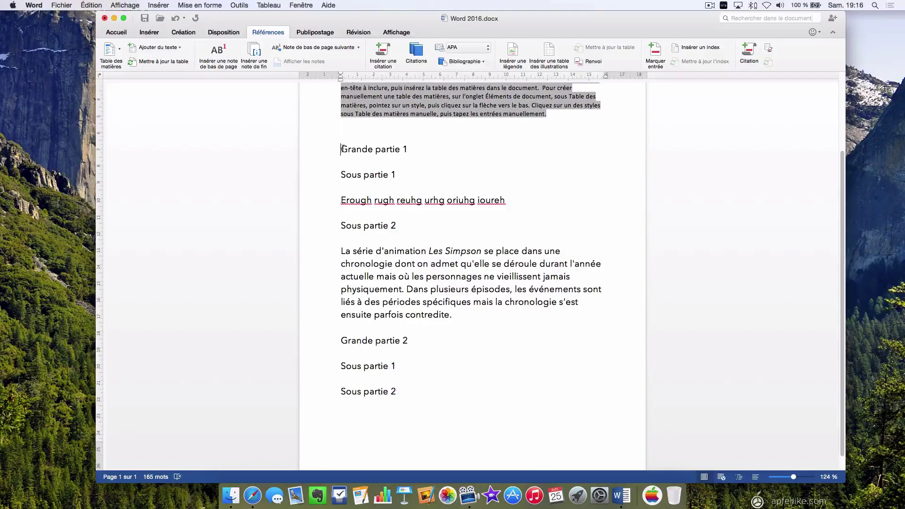
drag(341, 149, 402, 150)
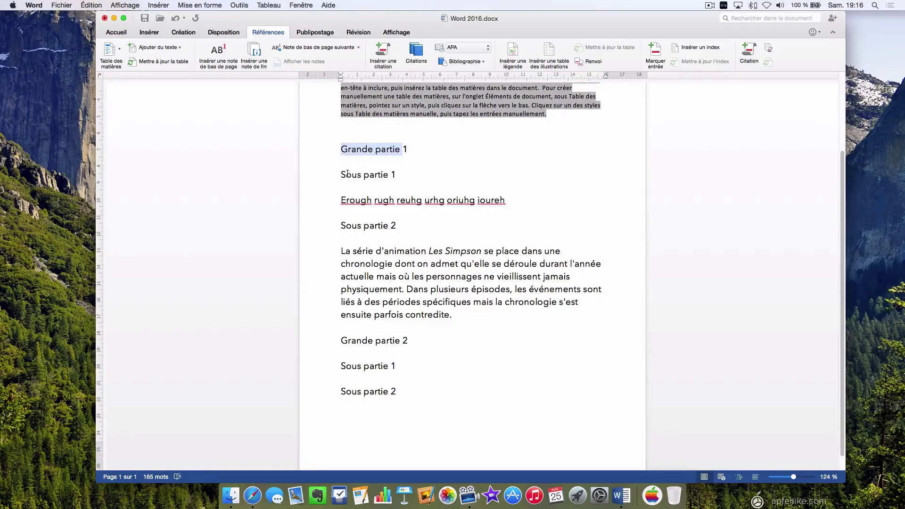
drag(347, 174, 395, 174)
drag(352, 251, 474, 293)
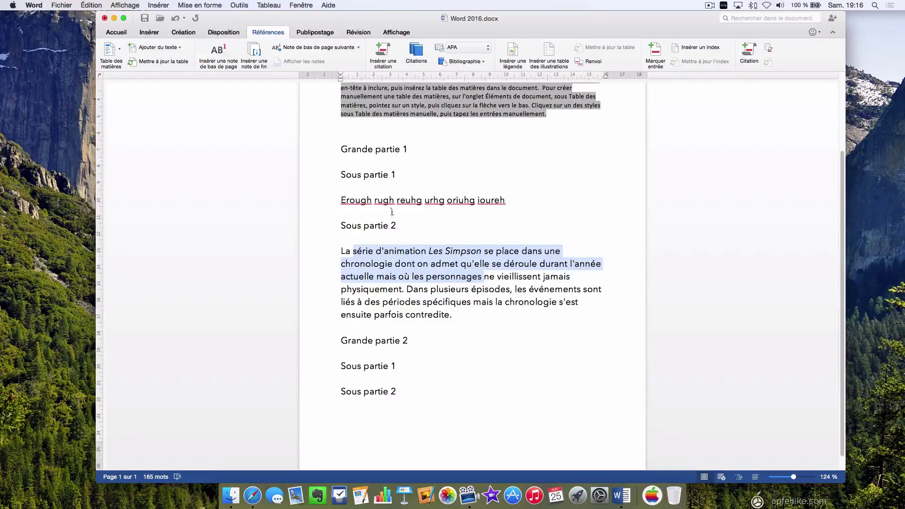
click(408, 217)
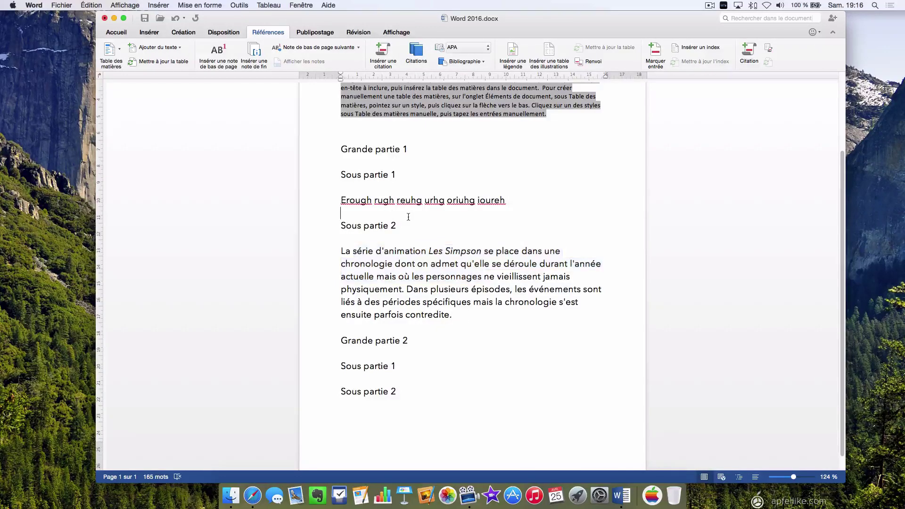
click(413, 148)
drag(341, 146, 399, 149)
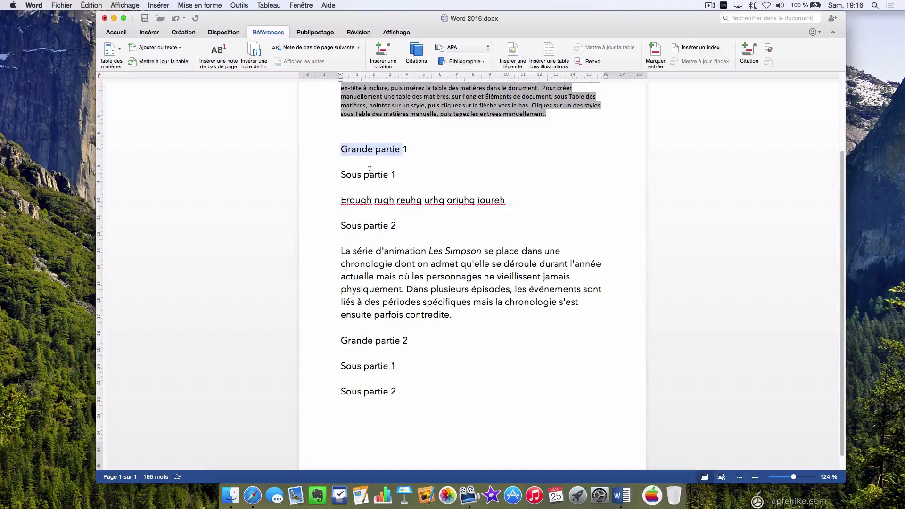
drag(342, 175, 391, 175)
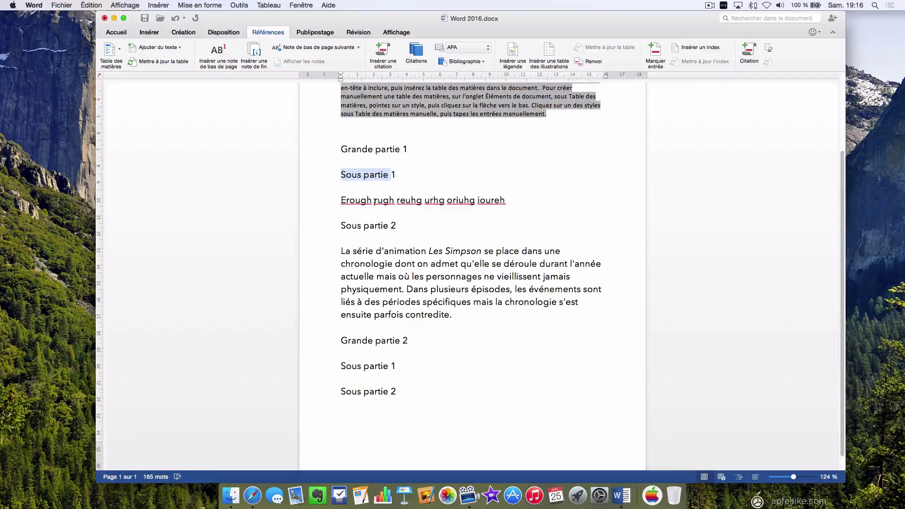
drag(342, 200, 460, 214)
click(448, 227)
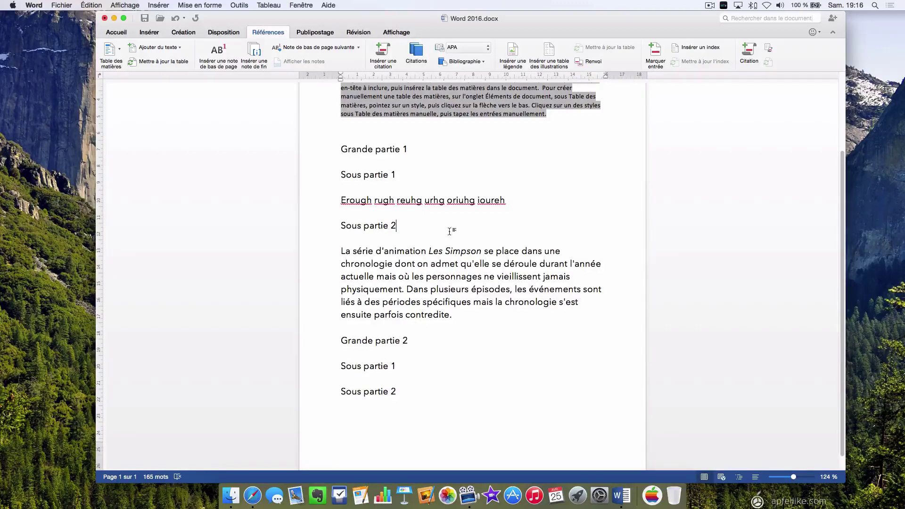
Switch the document to outline view and set the "Grande partie 1" line to outline level Niveau 1
click(395, 36)
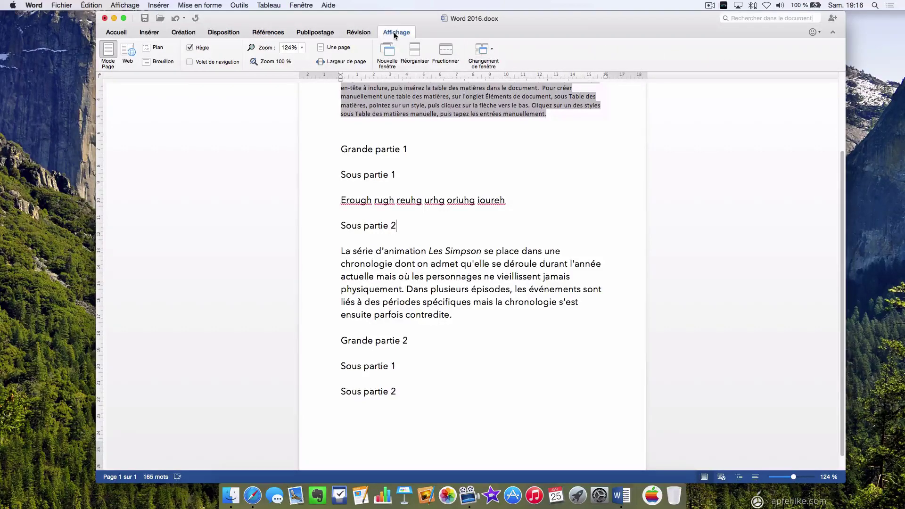
click(151, 47)
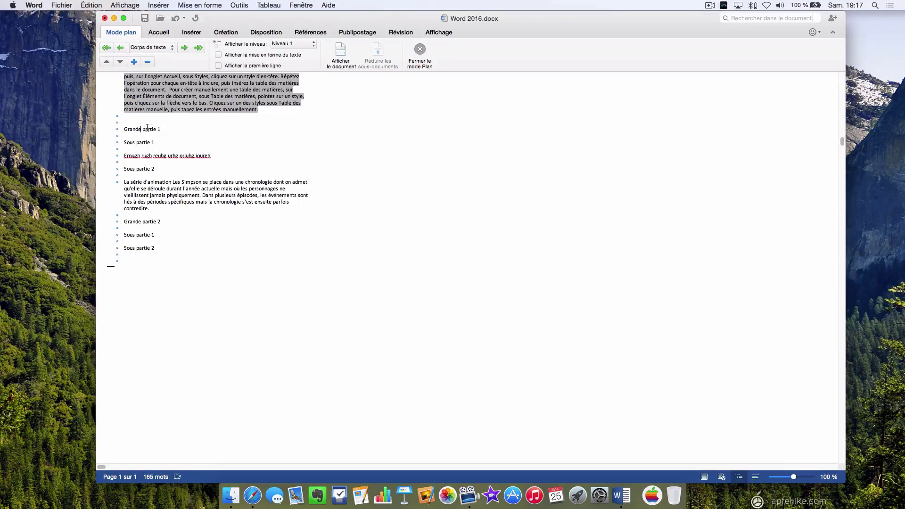
click(172, 47)
scroll(172, 51, up, 3)
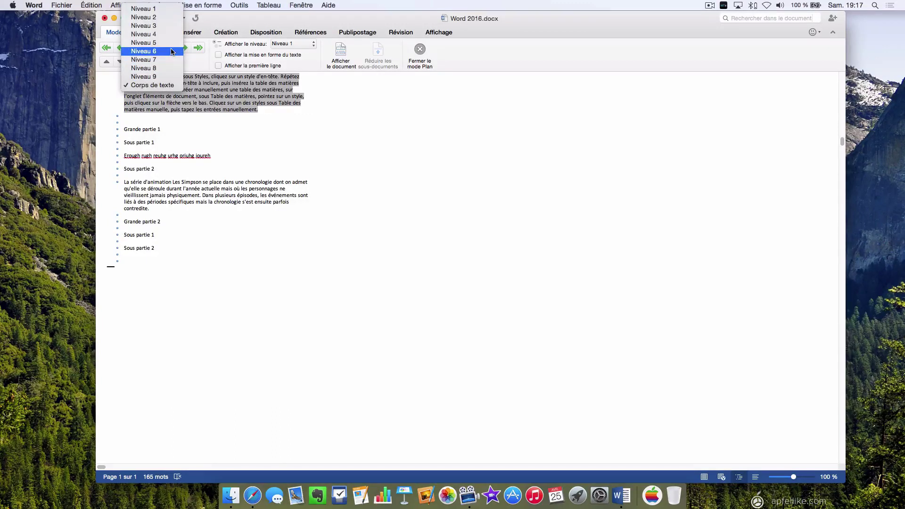
click(149, 10)
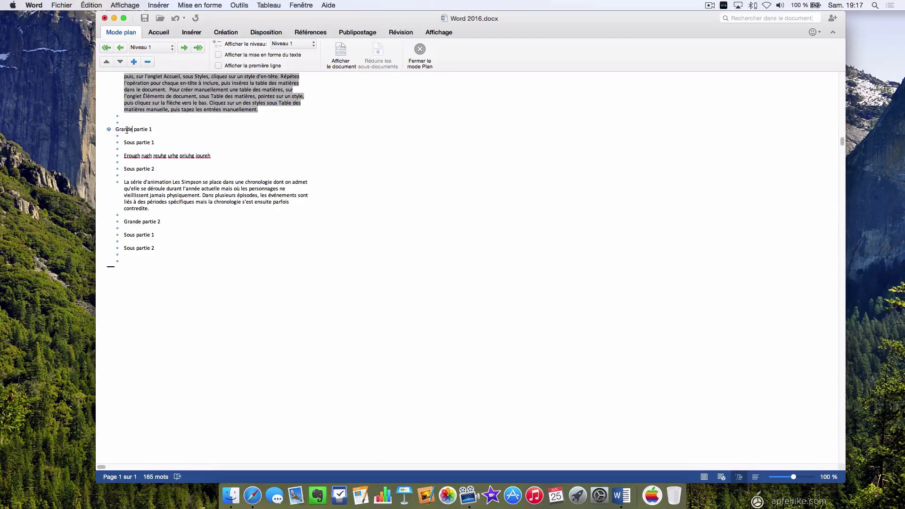
Set the "Sous partie 1" and "Sous partie 2" lines under "Grande partie 1" to outline level Niveau 2
click(134, 144)
click(170, 47)
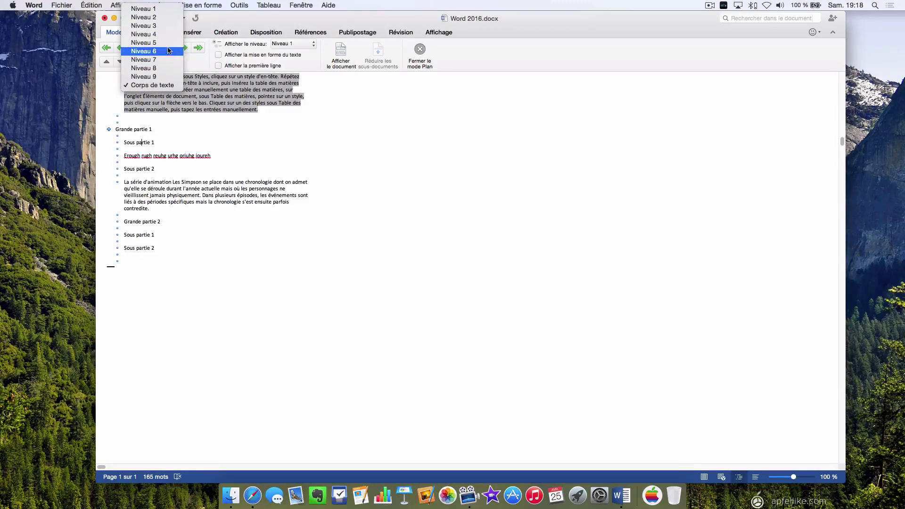
click(143, 17)
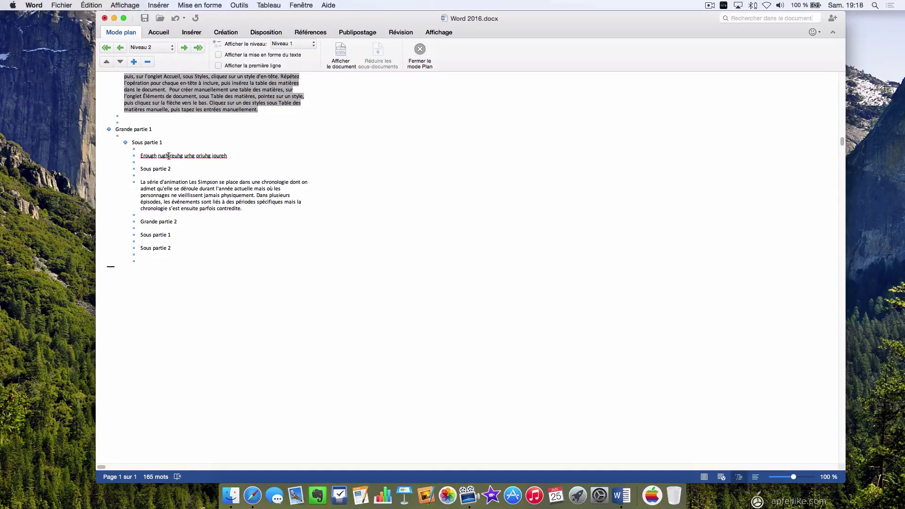
click(168, 155)
click(172, 48)
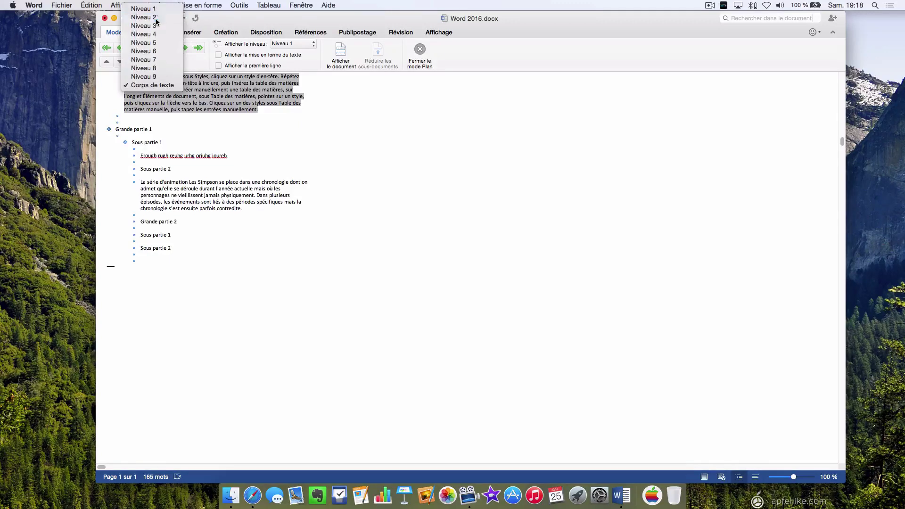
click(156, 19)
Set the "Grande partie 2" line to outline level Niveau 1
click(162, 191)
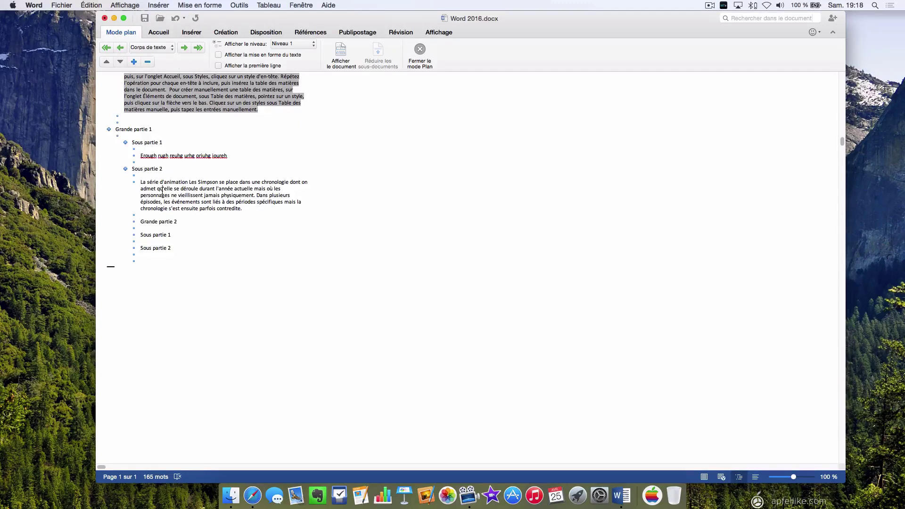
click(163, 221)
click(171, 47)
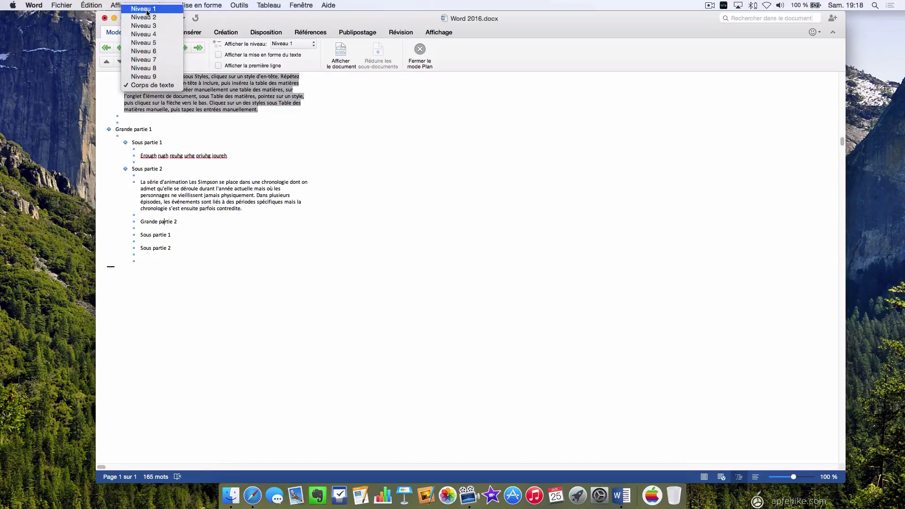
click(147, 10)
Set the "Sous partie 1" and "Sous partie 2" lines under "Grande partie 2" to outline level Niveau 2
click(141, 235)
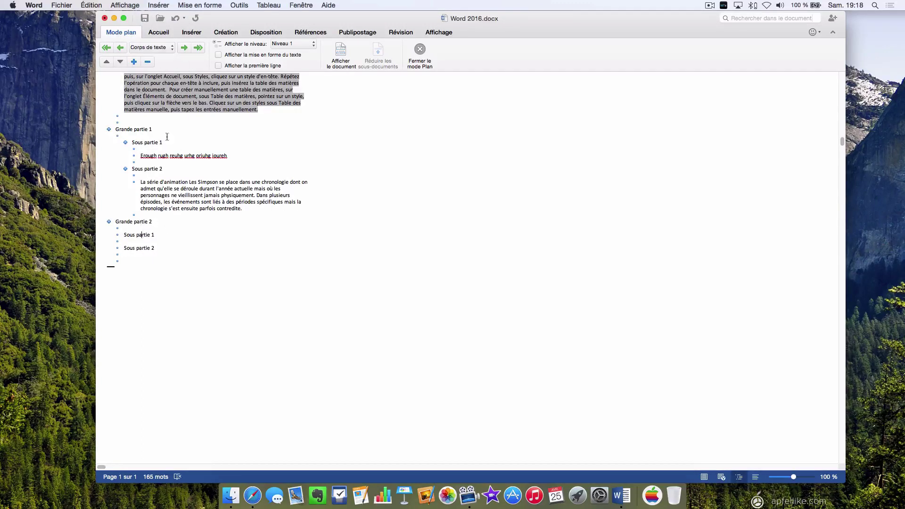
click(160, 48)
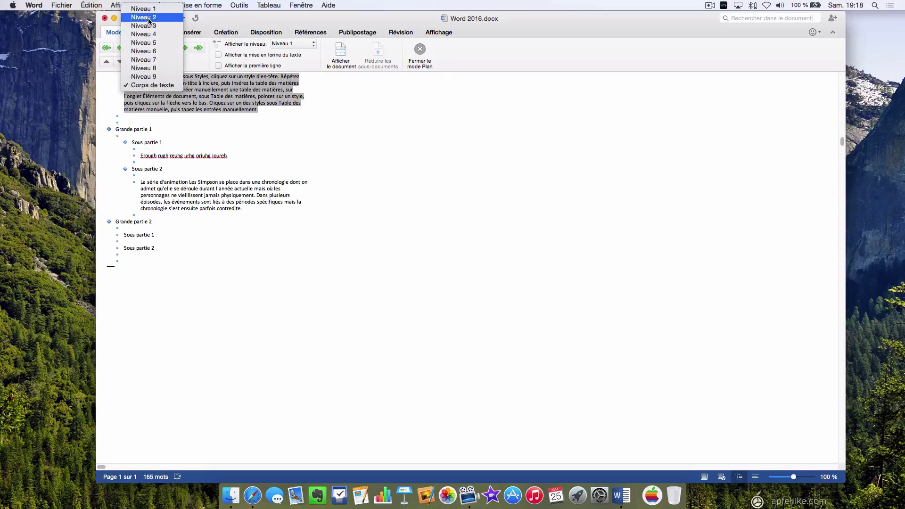
click(149, 18)
click(148, 248)
click(166, 49)
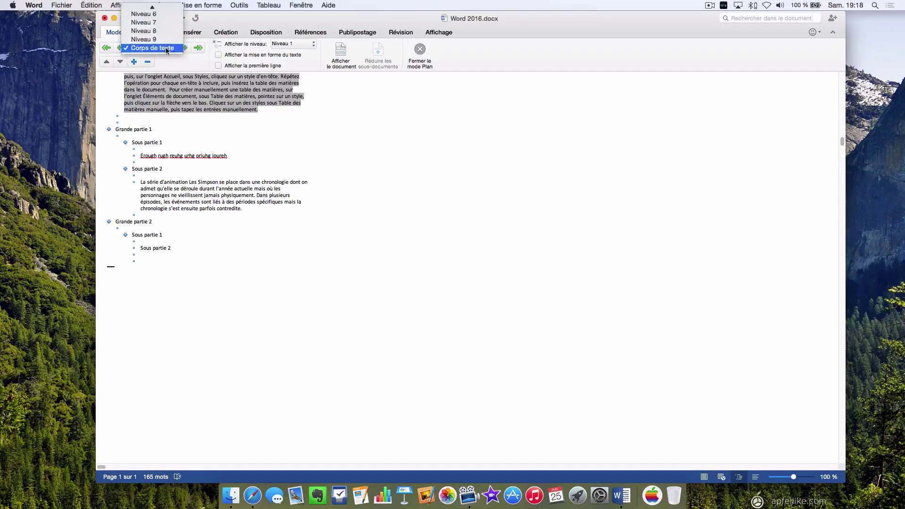
click(148, 18)
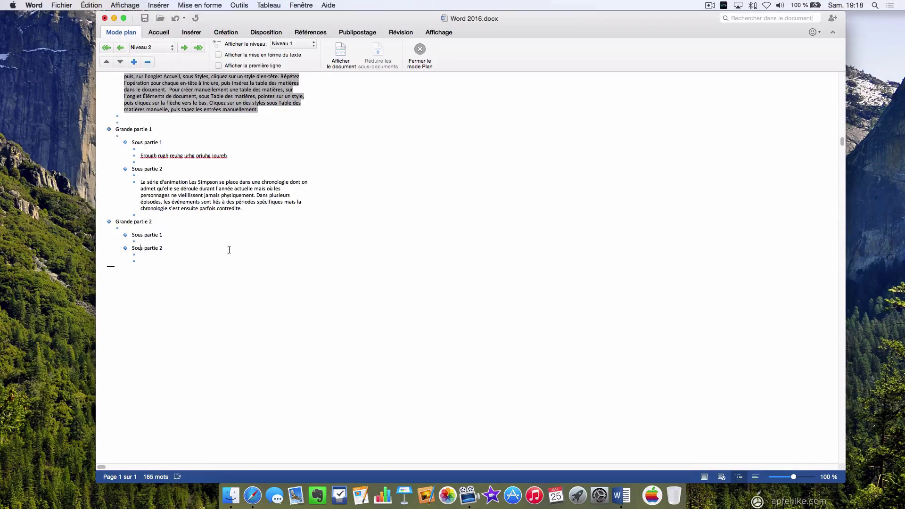
Close the outline view and update the table of contents at the start of the document
click(191, 196)
click(420, 50)
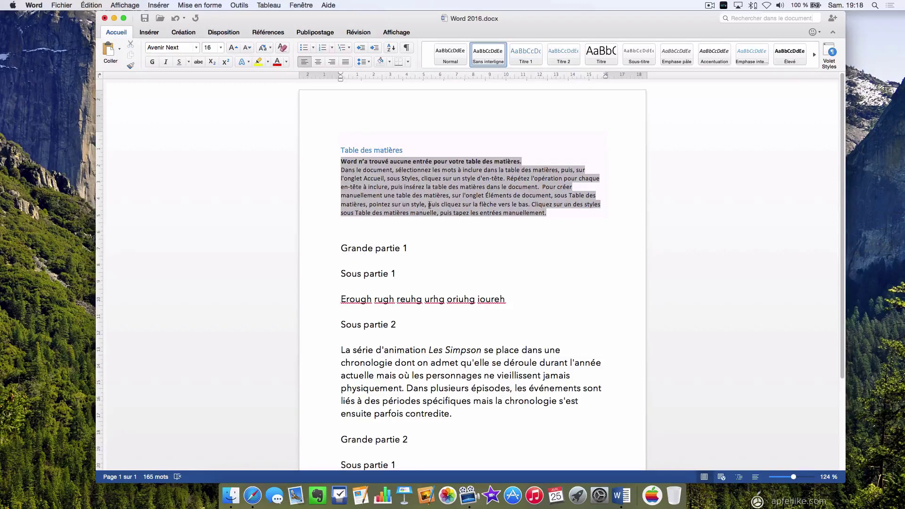
click(381, 194)
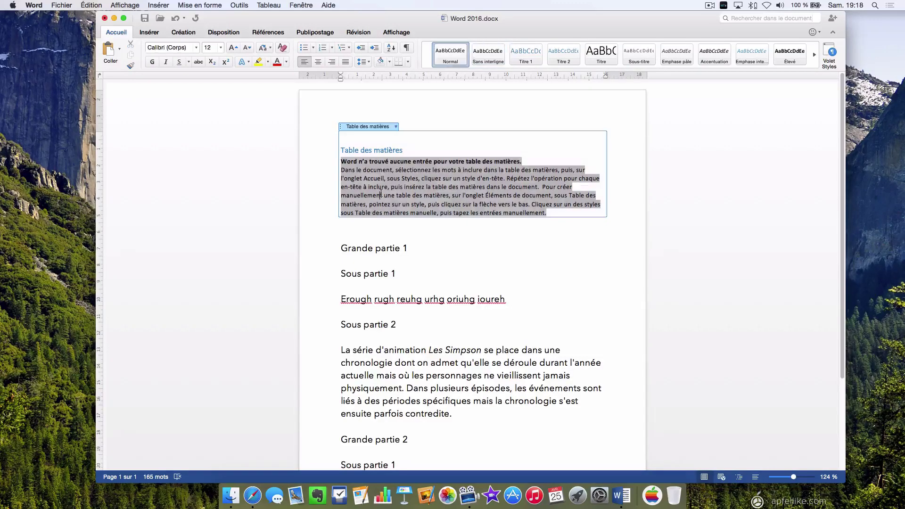
click(396, 126)
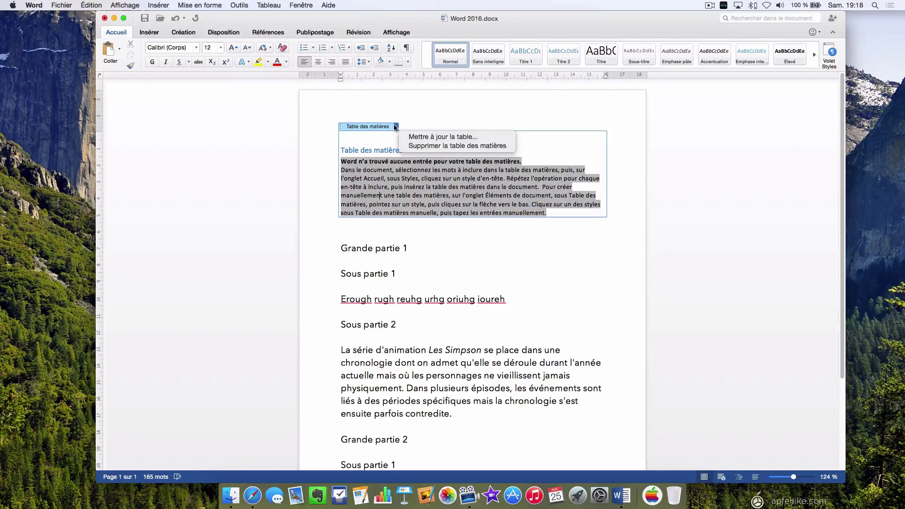
click(427, 137)
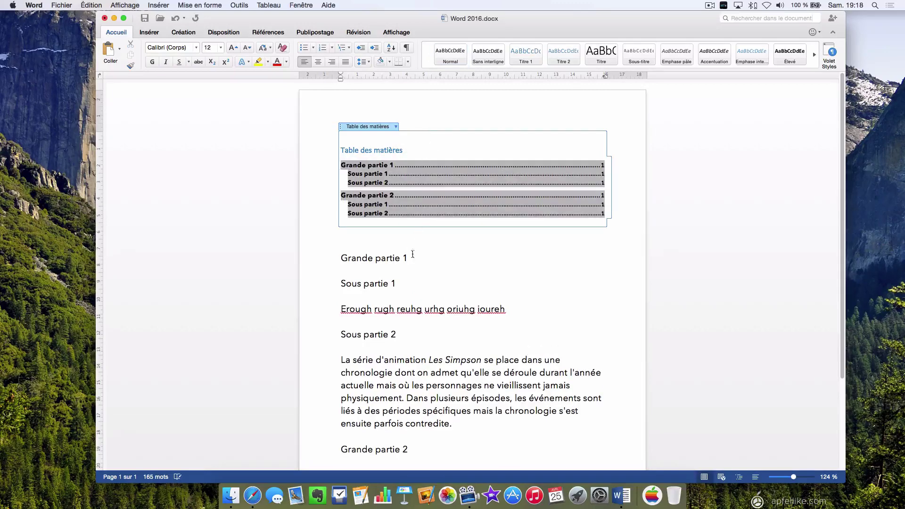
click(411, 275)
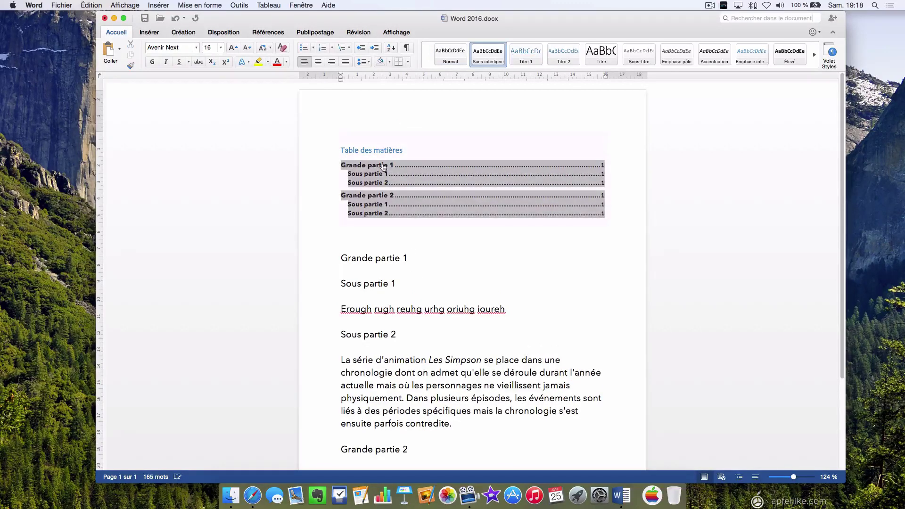